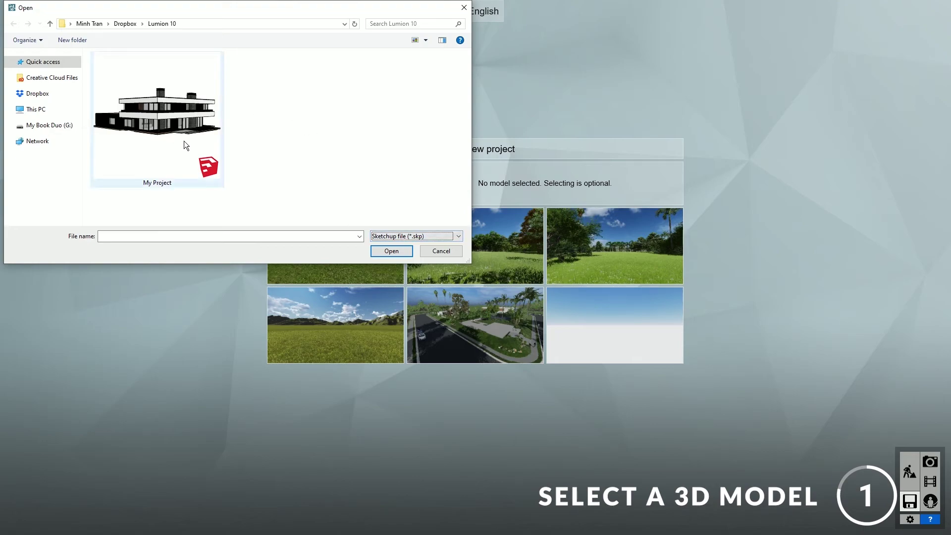
- Select the SketchUp model My Project and create the new project from the template showing the suburban street-corner lot
click(399, 253)
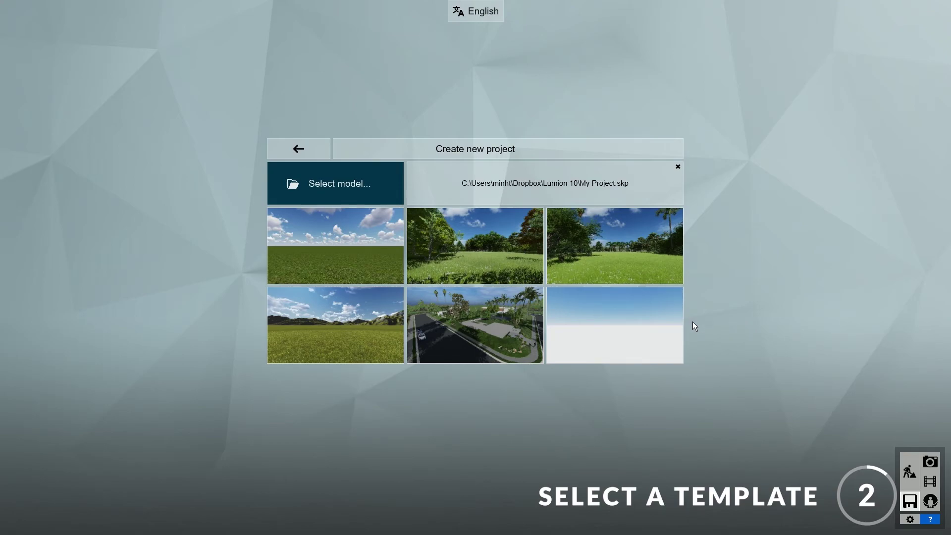
click(499, 328)
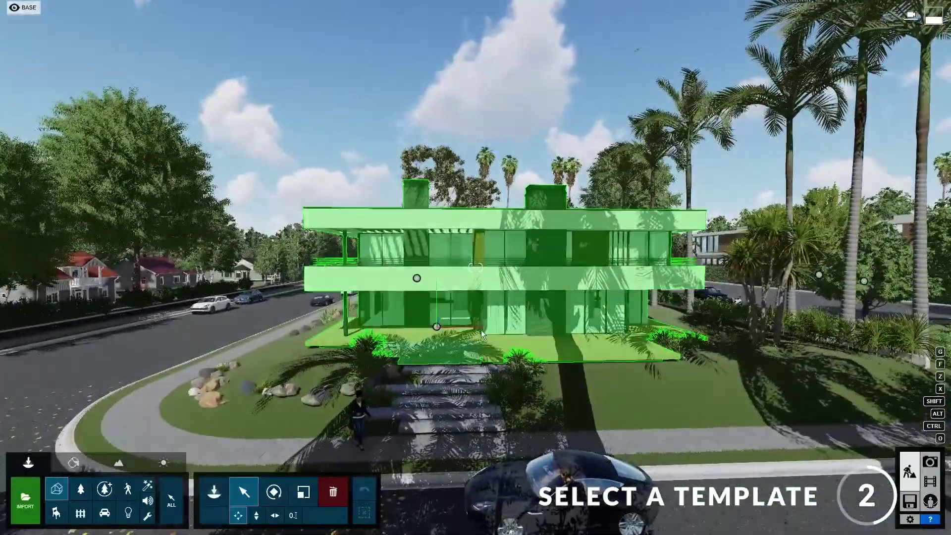
- Try moving the imported house model further back on the lawn, and undo the move
click(454, 332)
drag(454, 332, 439, 317)
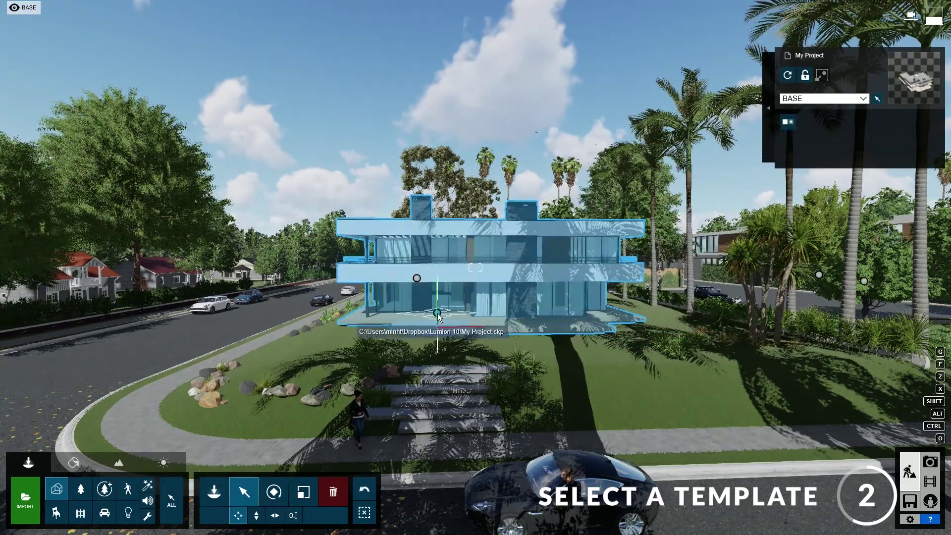
click(366, 492)
- Examine the imported house from different sides, ending with a wide view from the street corner
right_drag(436, 318, 476, 160)
key(e)
key(q)
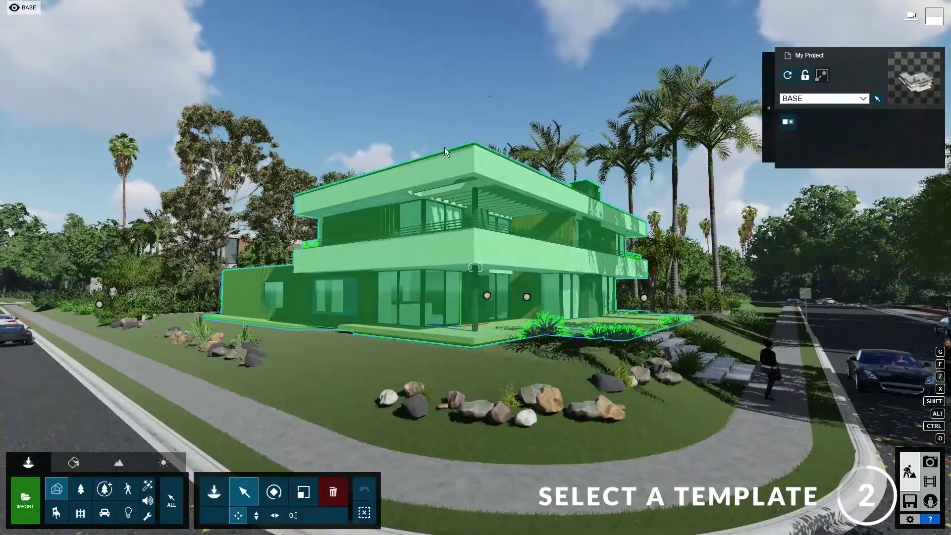
key(d)
right_drag(556, 331, 466, 333)
key(s)
mouse_move(666, 233)
right_down()
mouse_move(639, 228)
mouse_move(666, 233)
right_up()
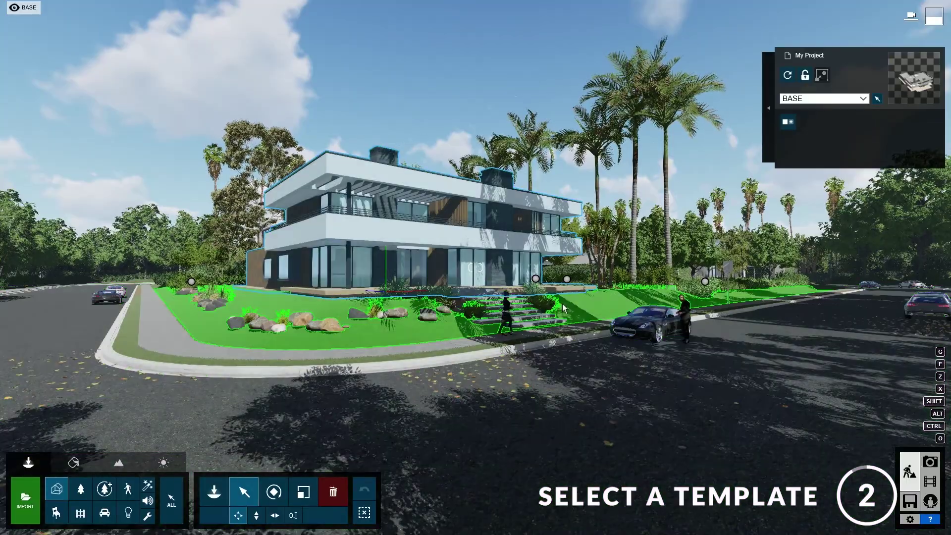
mouse_move(563, 305)
right_down()
mouse_move(515, 302)
mouse_move(554, 295)
mouse_move(563, 309)
right_up()
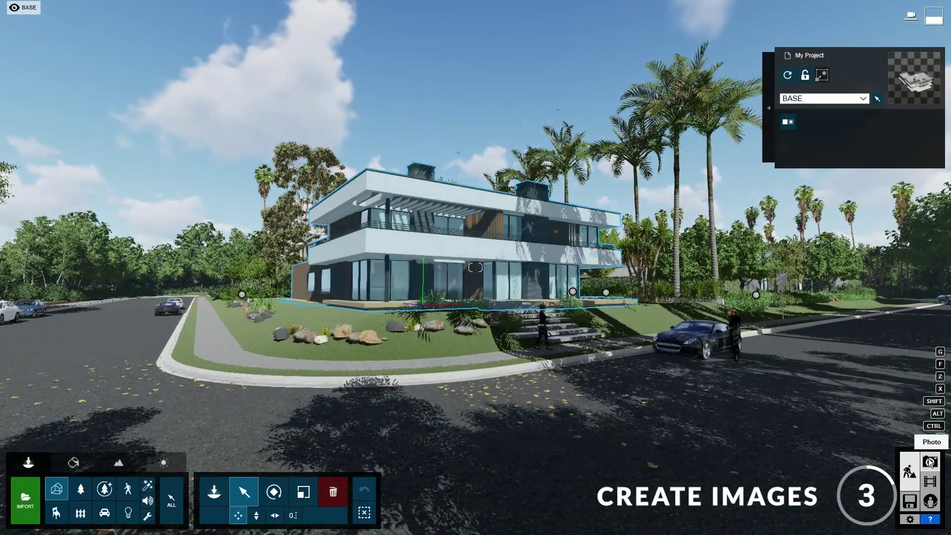
- Switch to Photo mode and review the four stored photos one after another
click(930, 463)
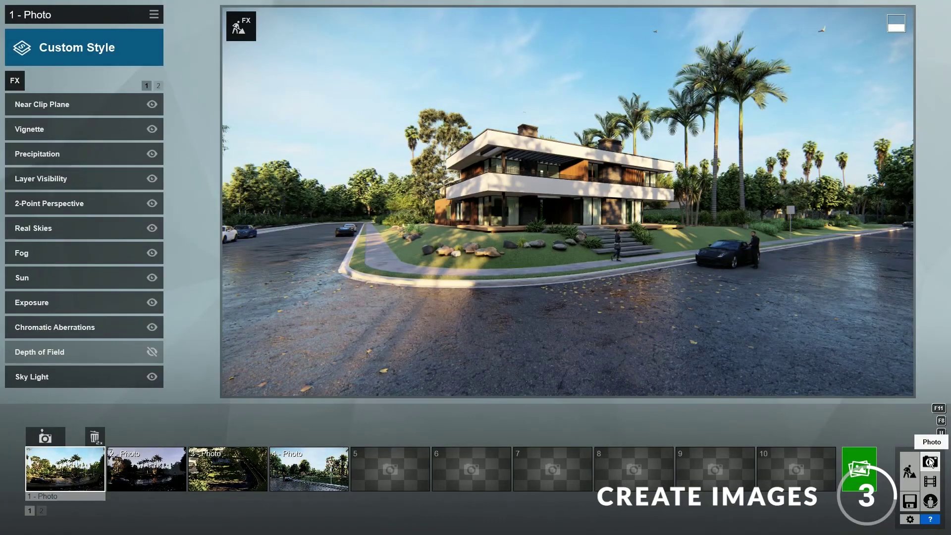
click(58, 474)
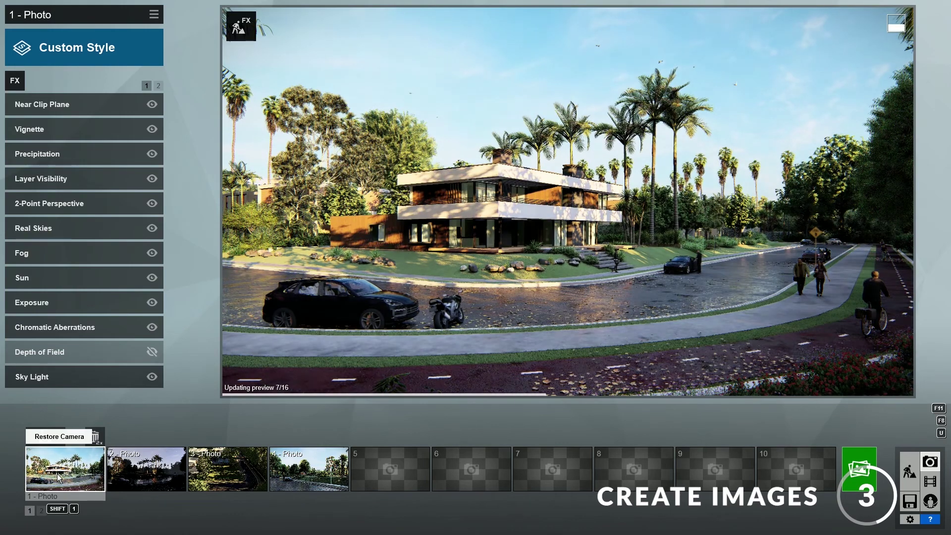
click(136, 478)
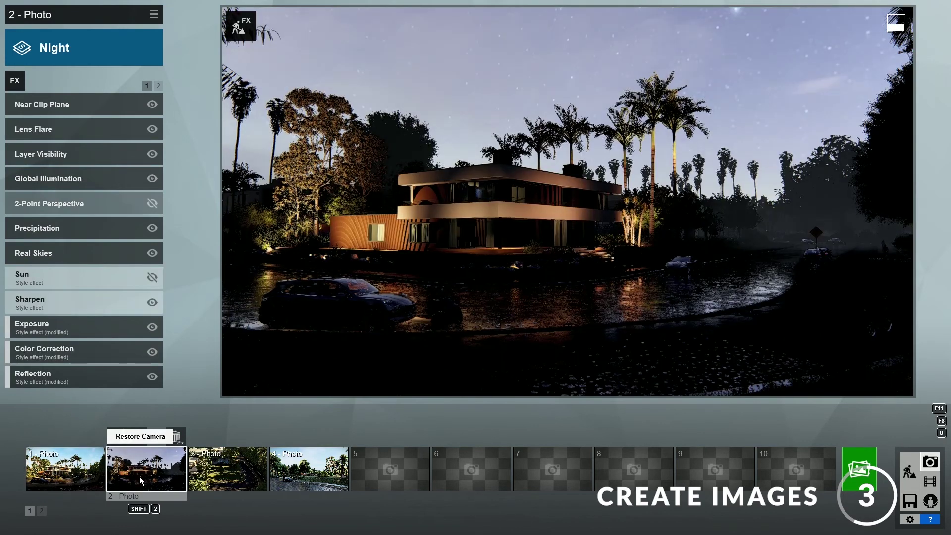
click(219, 480)
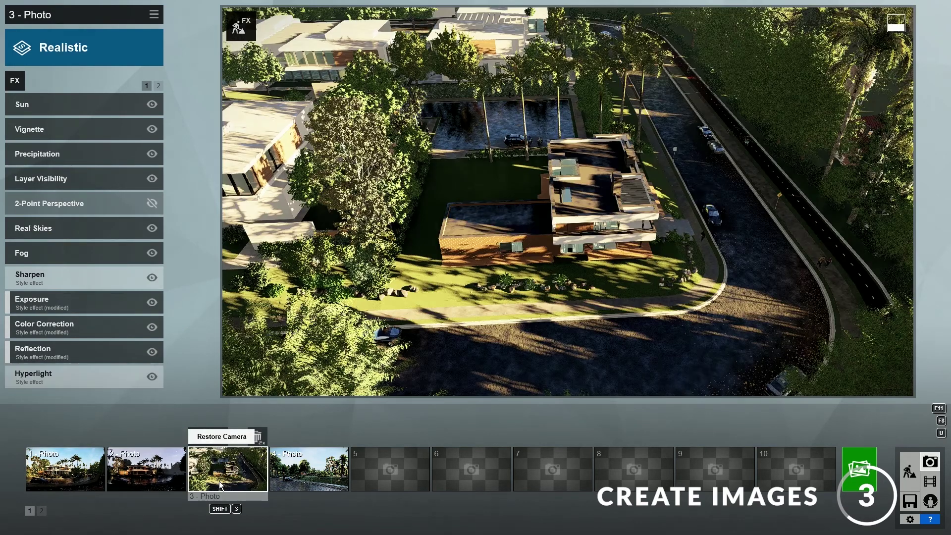
click(287, 475)
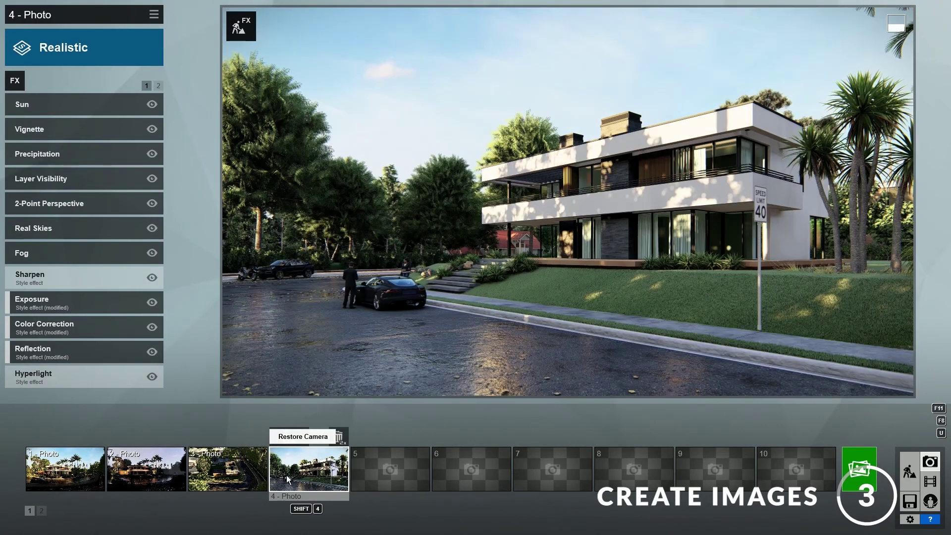
- Frame the house's front facade behind the parked car at eye level and store it as photo 5
click(381, 483)
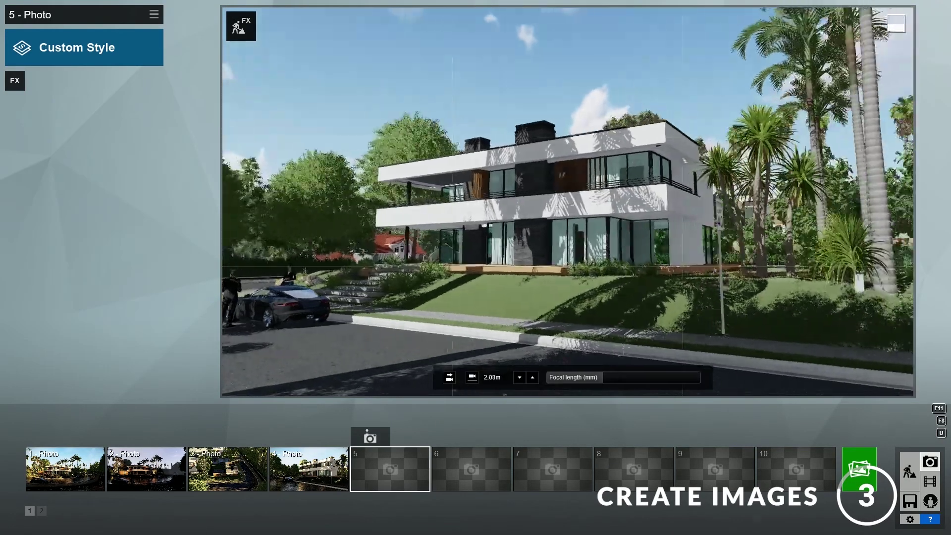
key(w)
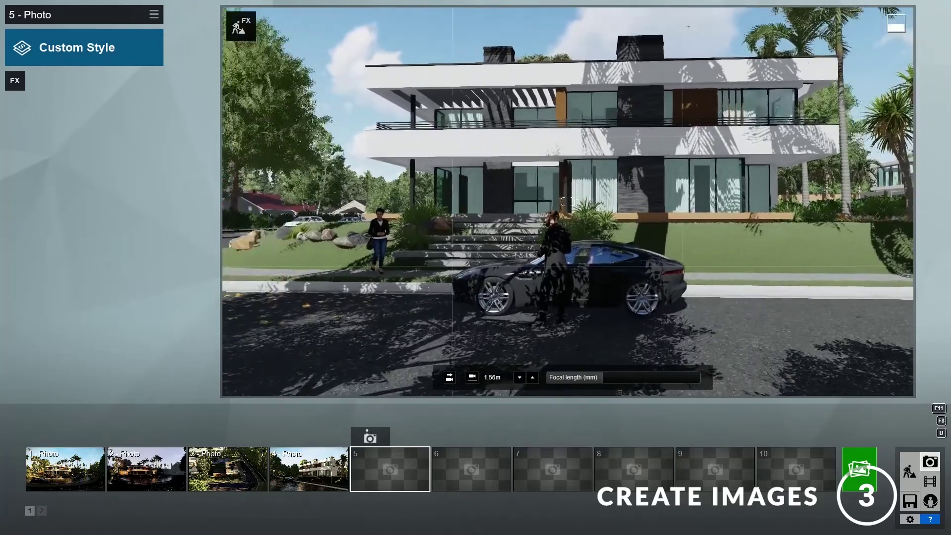
click(473, 378)
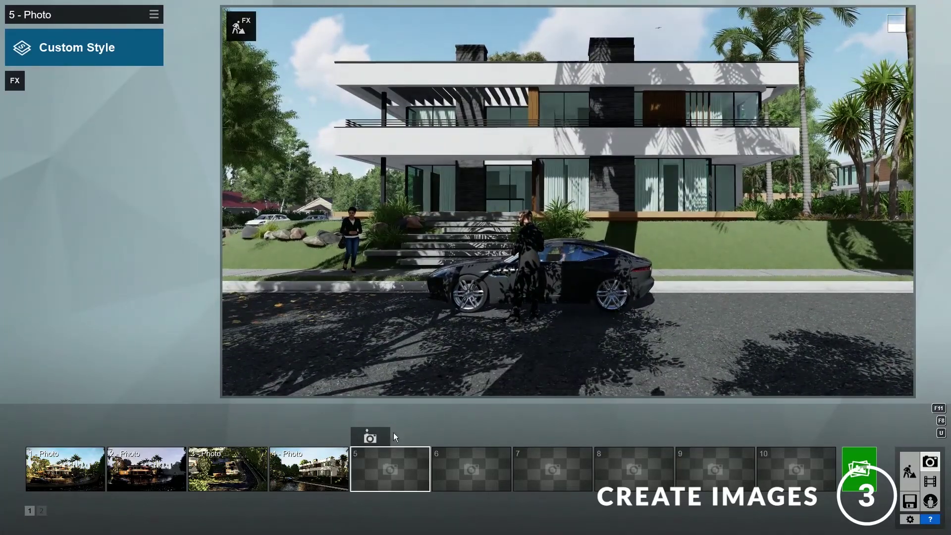
click(376, 438)
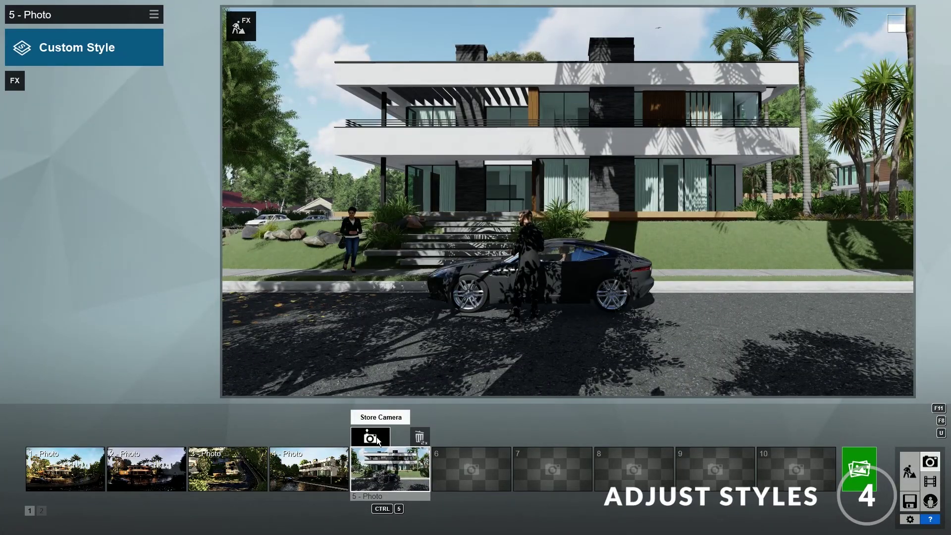
- In photo 1, change the Real Skies effect to Sunset 7 and adjust its overall brightness and heading
click(59, 465)
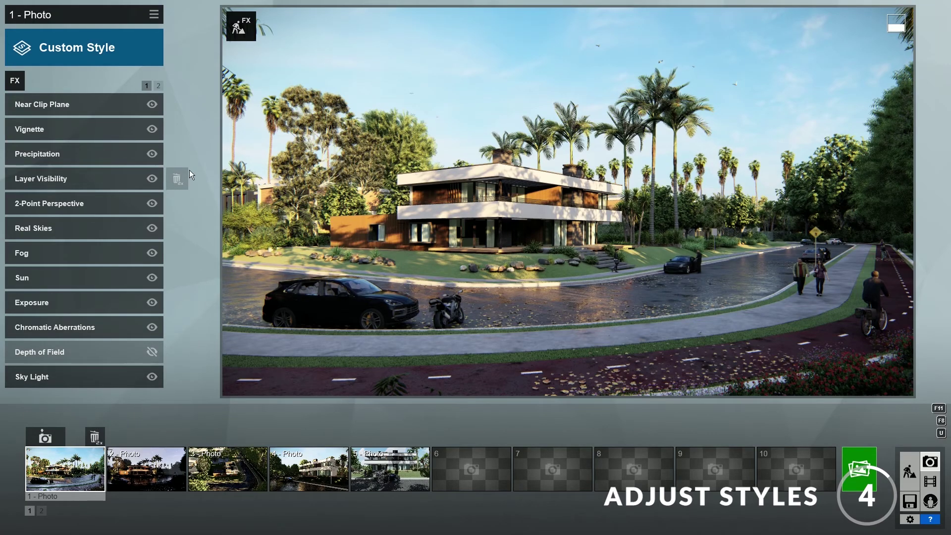
click(71, 232)
click(71, 232)
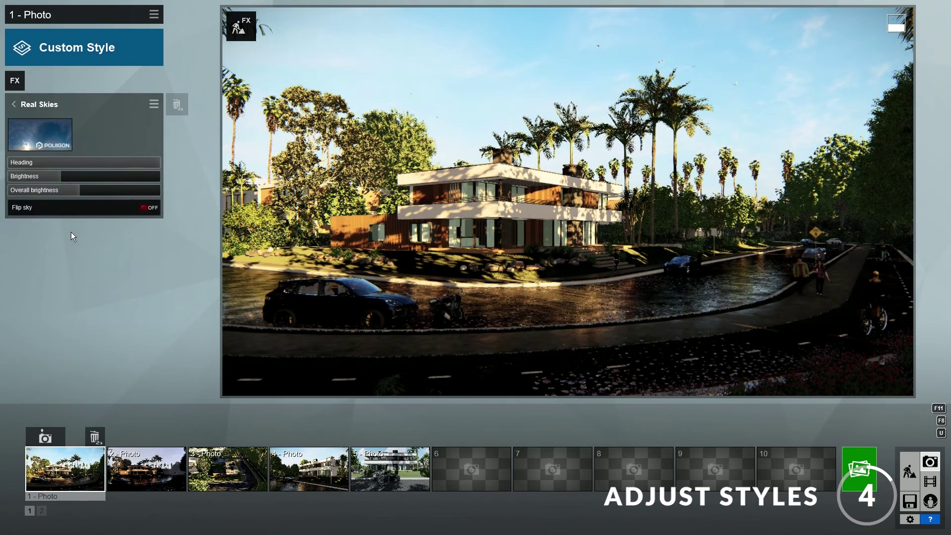
click(47, 138)
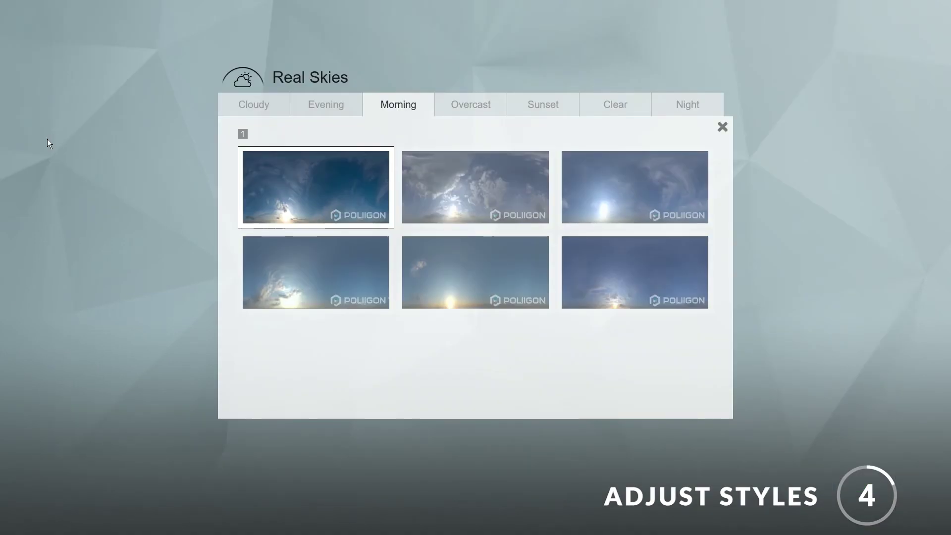
click(547, 109)
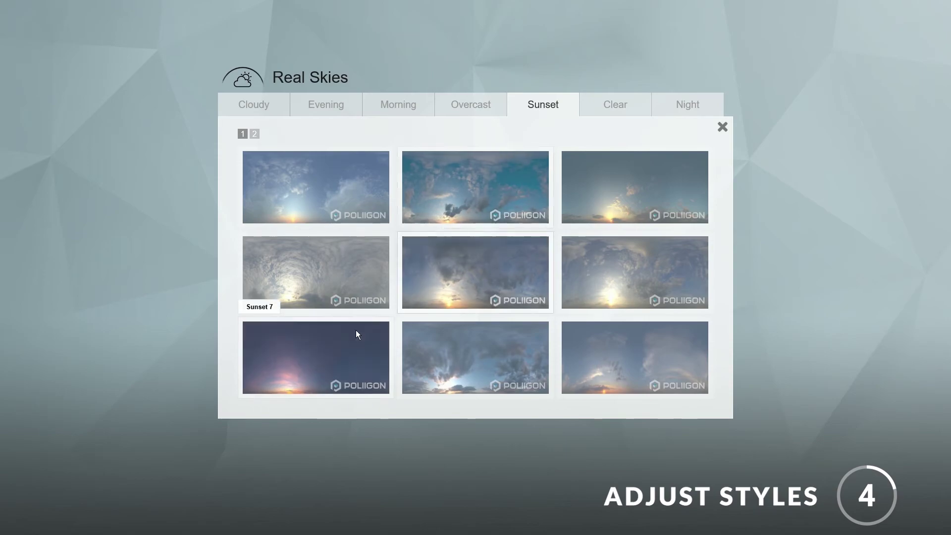
click(293, 352)
drag(83, 192, 87, 192)
drag(152, 163, 129, 163)
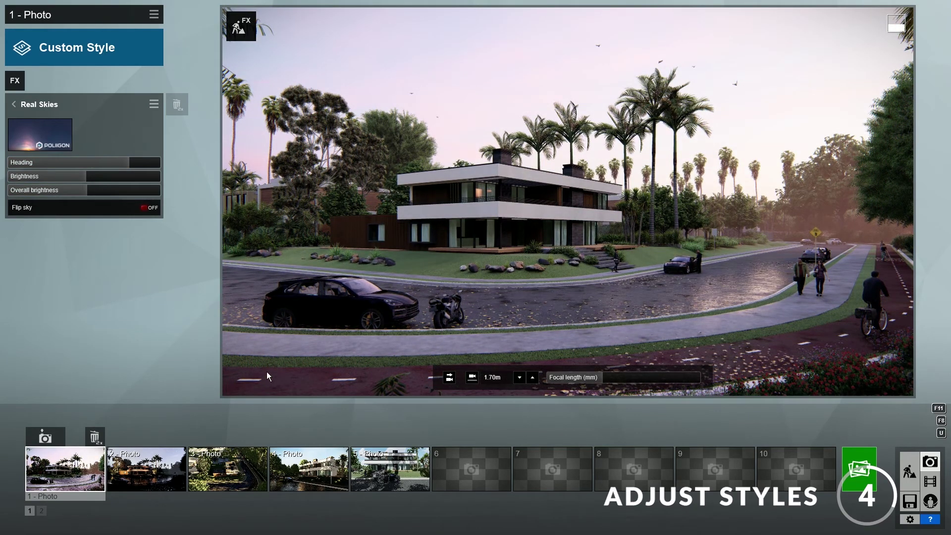
- Review photos 2, 3 and 4, update the preview of photo 4, and check the program settings
click(146, 474)
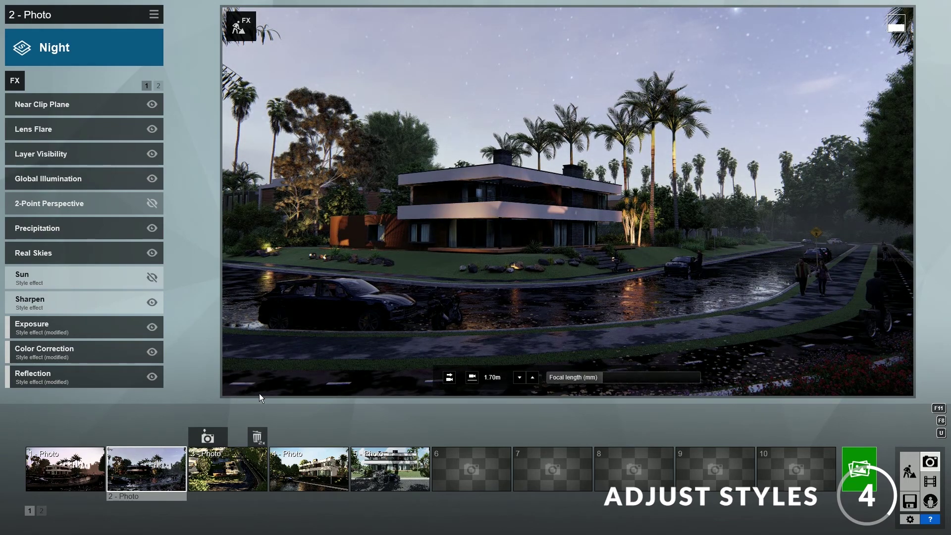
click(233, 471)
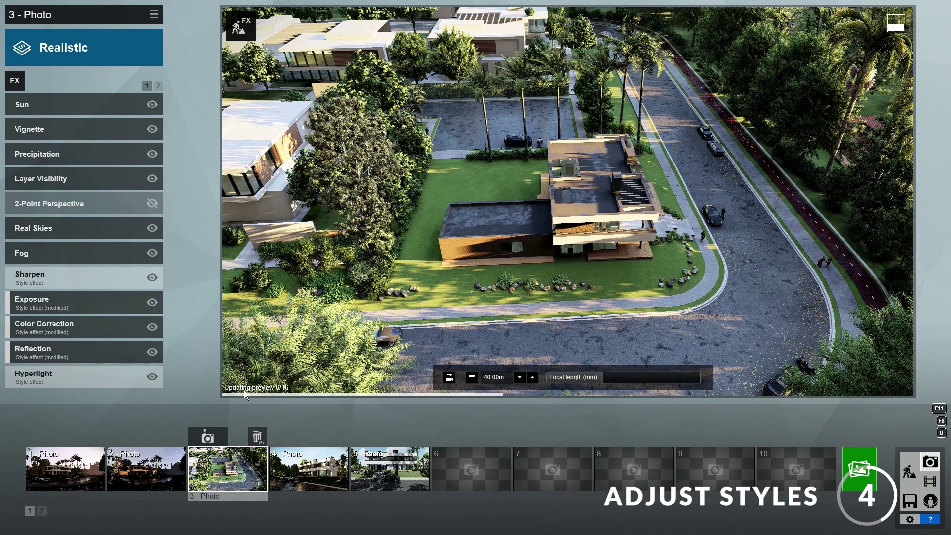
click(303, 463)
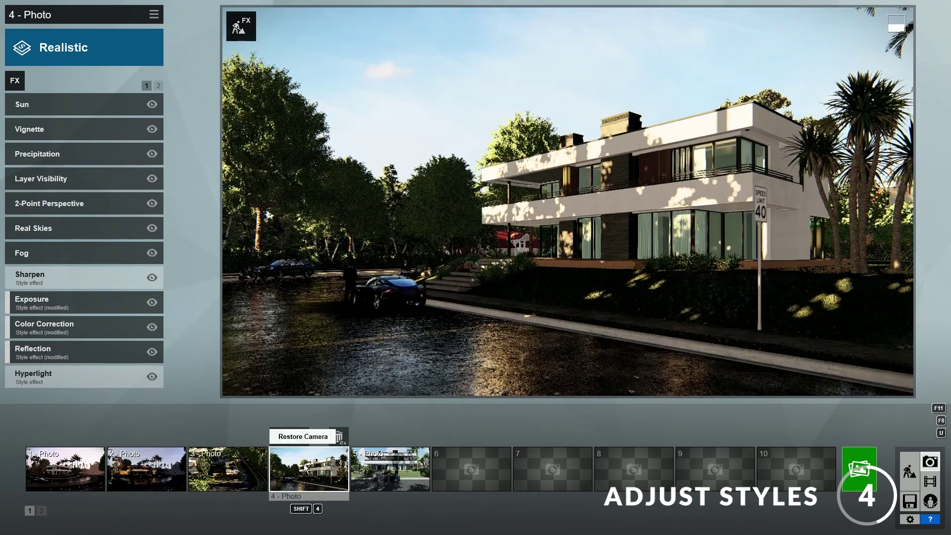
click(289, 394)
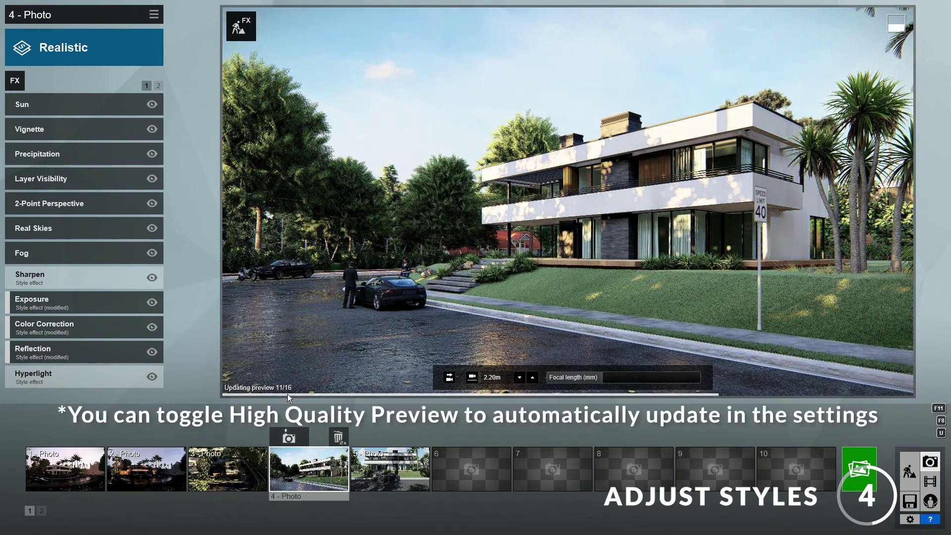
click(910, 520)
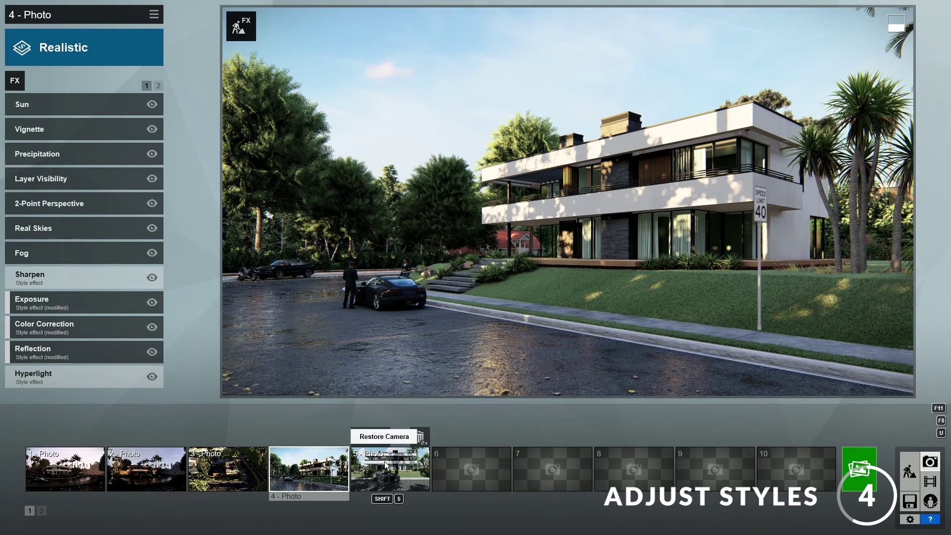
- Apply the Realistic style to photo 5
click(392, 474)
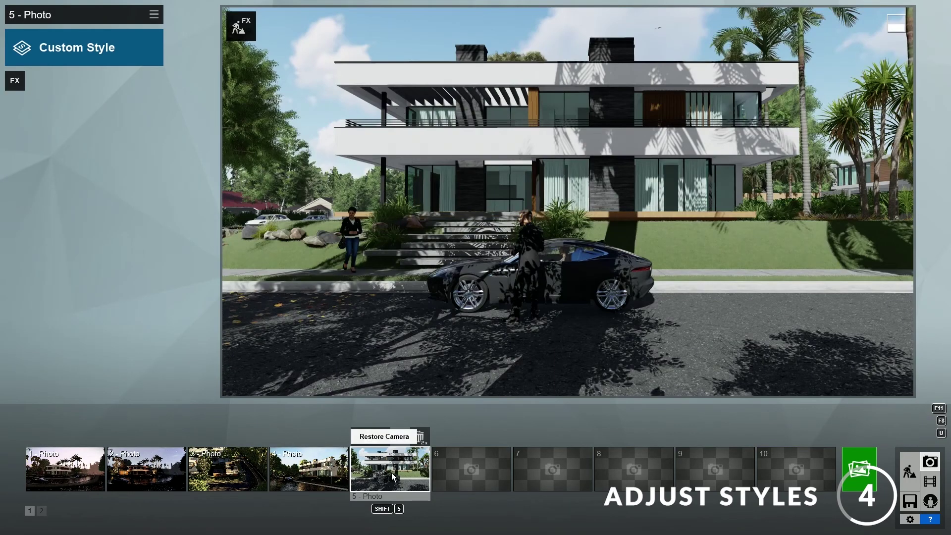
click(114, 56)
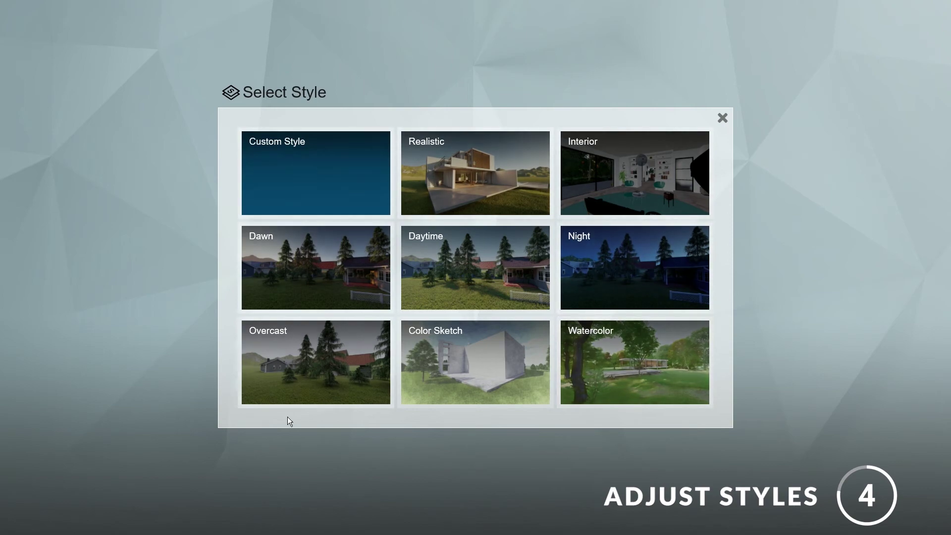
click(483, 170)
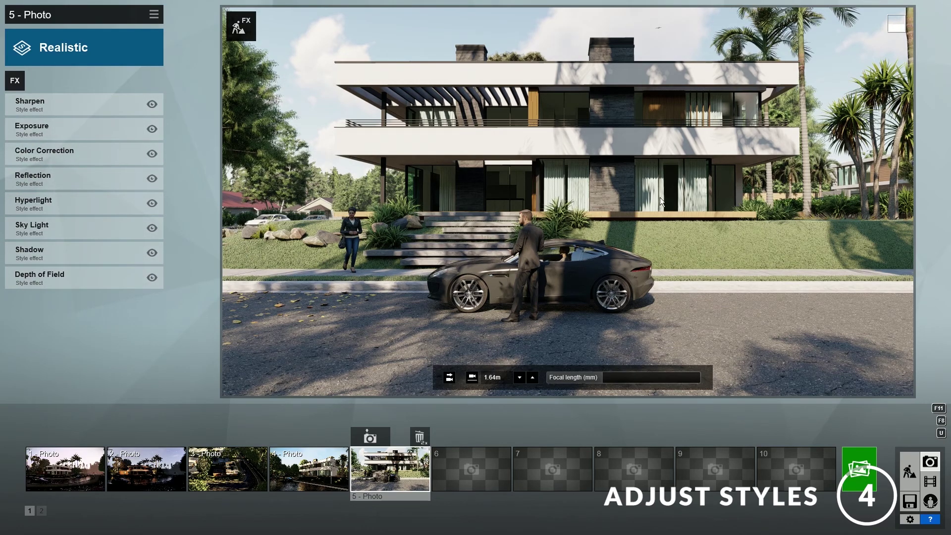
- Copy the effects of photo 4 and paste them onto photo 5
click(307, 469)
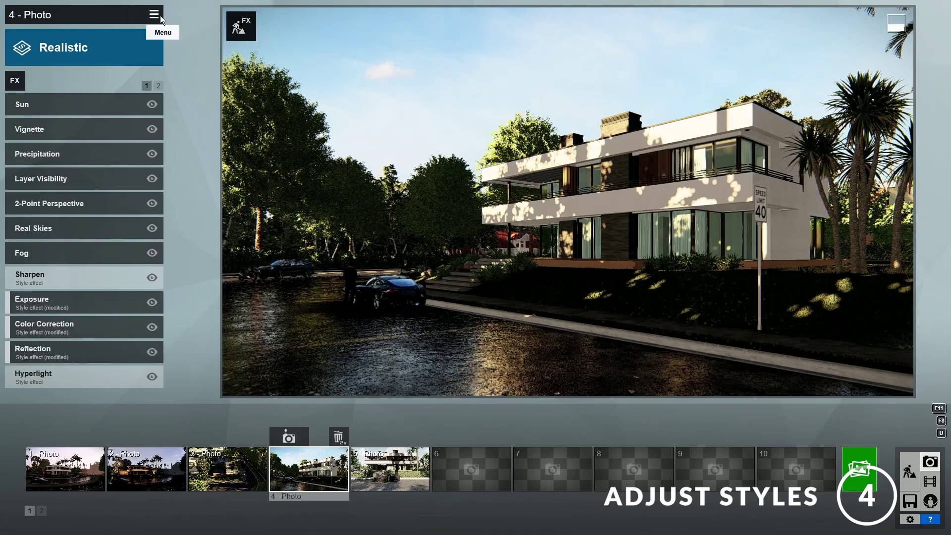
click(160, 16)
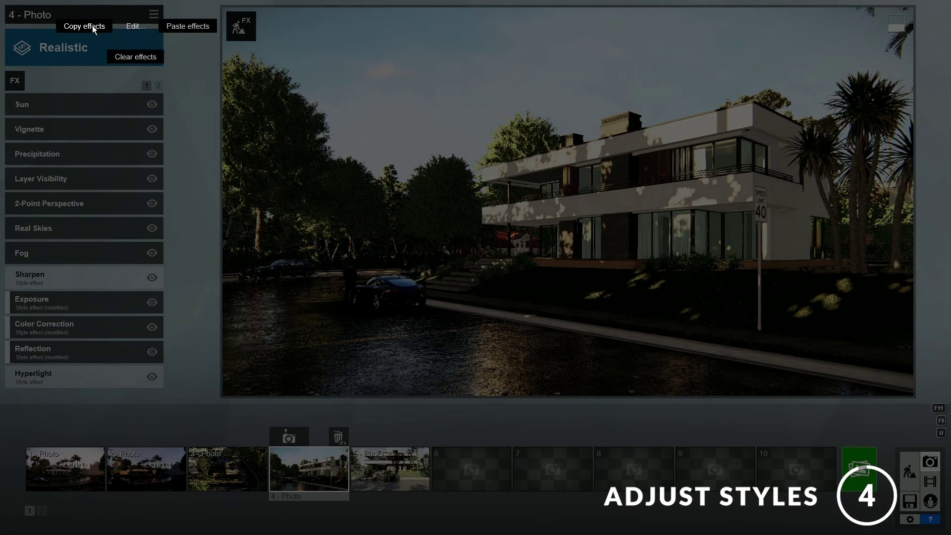
click(92, 26)
click(394, 467)
click(154, 14)
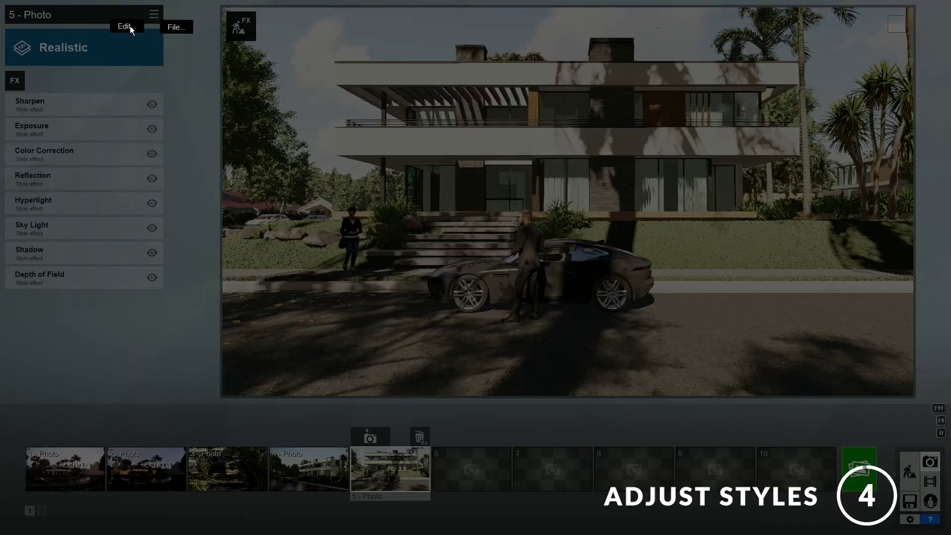
click(179, 26)
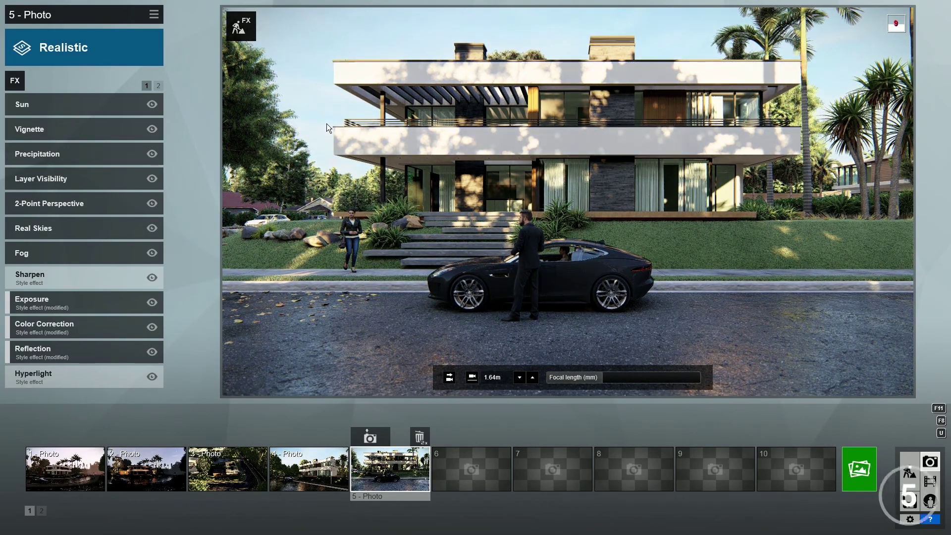
- Recall photo 1 and open the render options for the full photo set
click(65, 469)
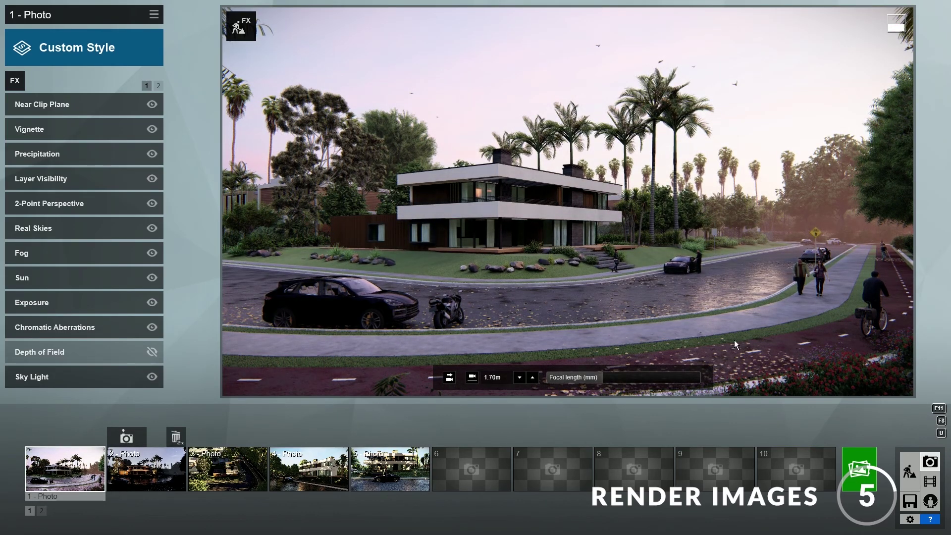
click(858, 474)
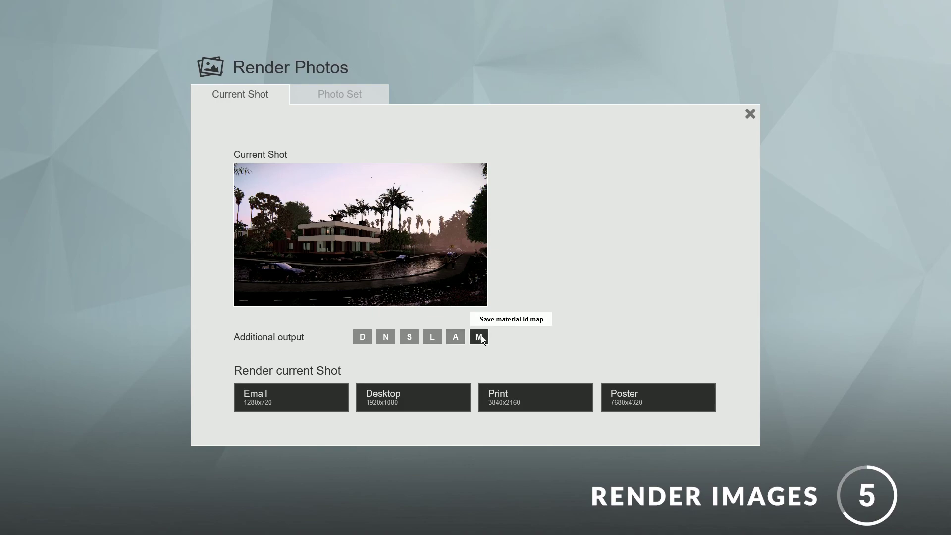
click(341, 96)
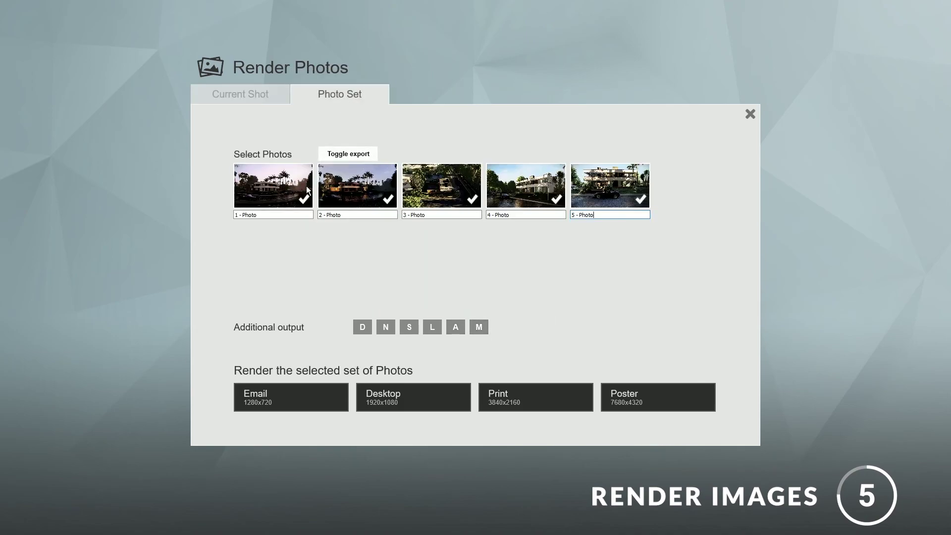